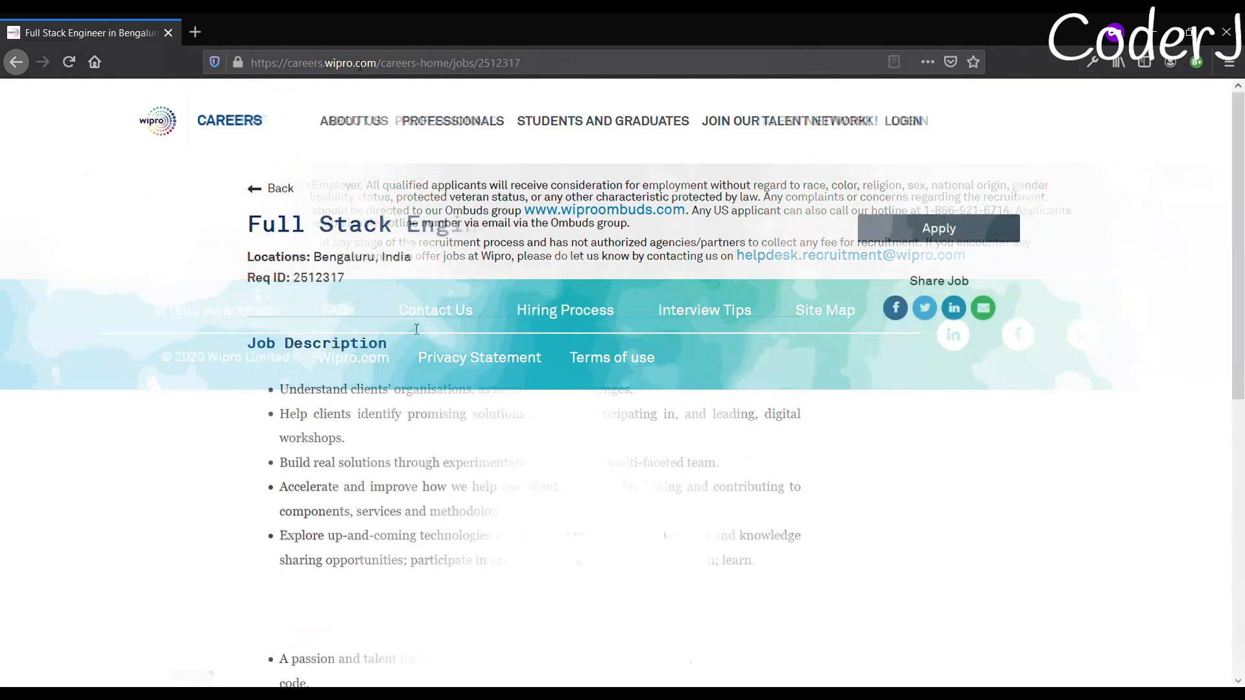
Review the Full Stack Engineer job description and start an application for the position
{"action": "scroll", "coordinate": [409, 329], "scroll_direction": "down", "scroll_amount": 4}
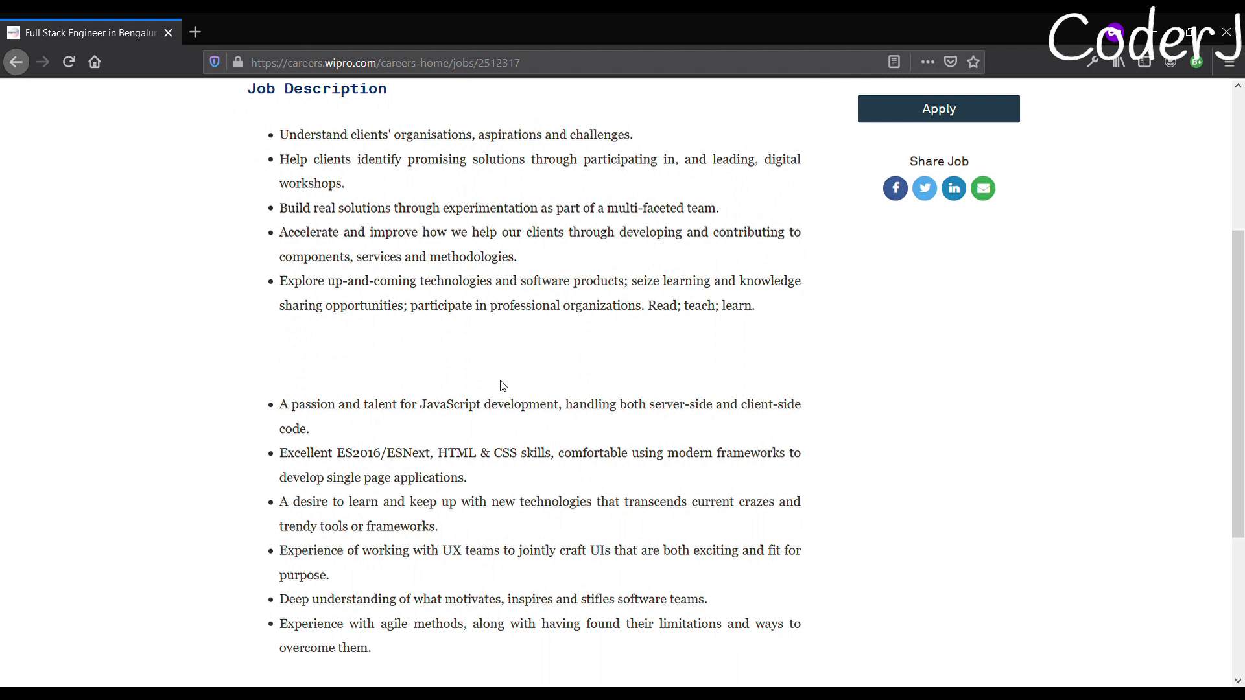
{"action": "scroll", "coordinate": [698, 385], "scroll_direction": "down", "scroll_amount": 1}
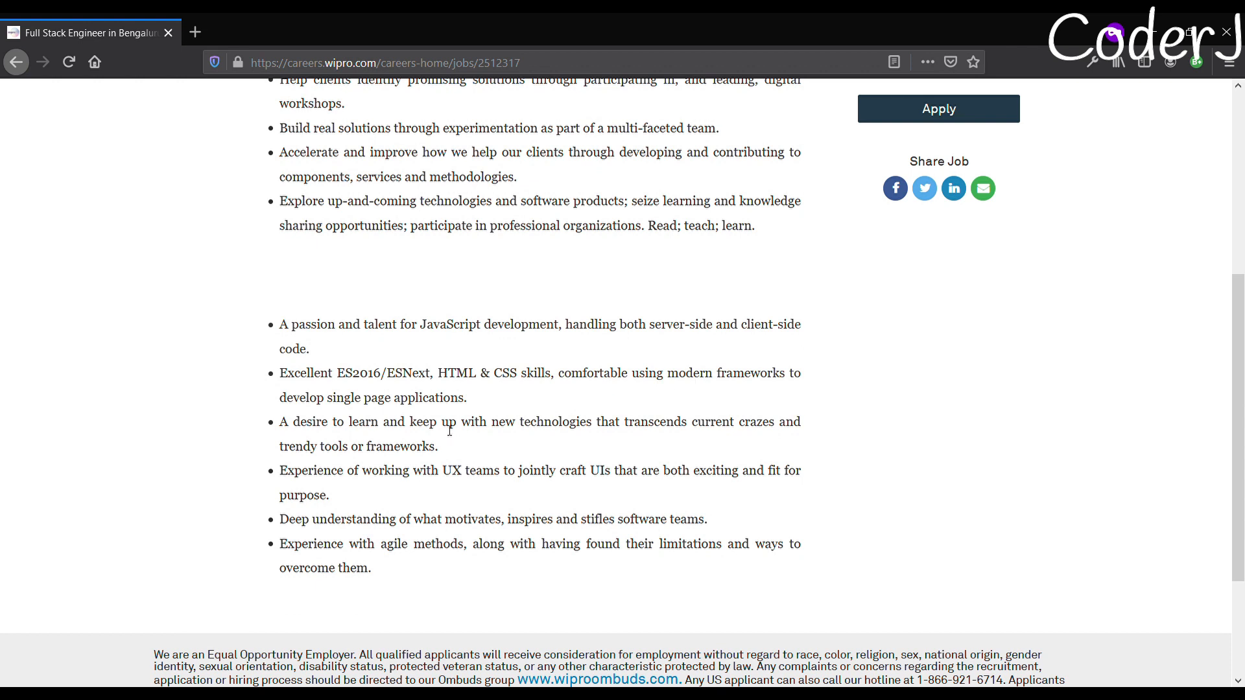
{"action": "scroll", "coordinate": [450, 430], "scroll_direction": "down", "scroll_amount": 1}
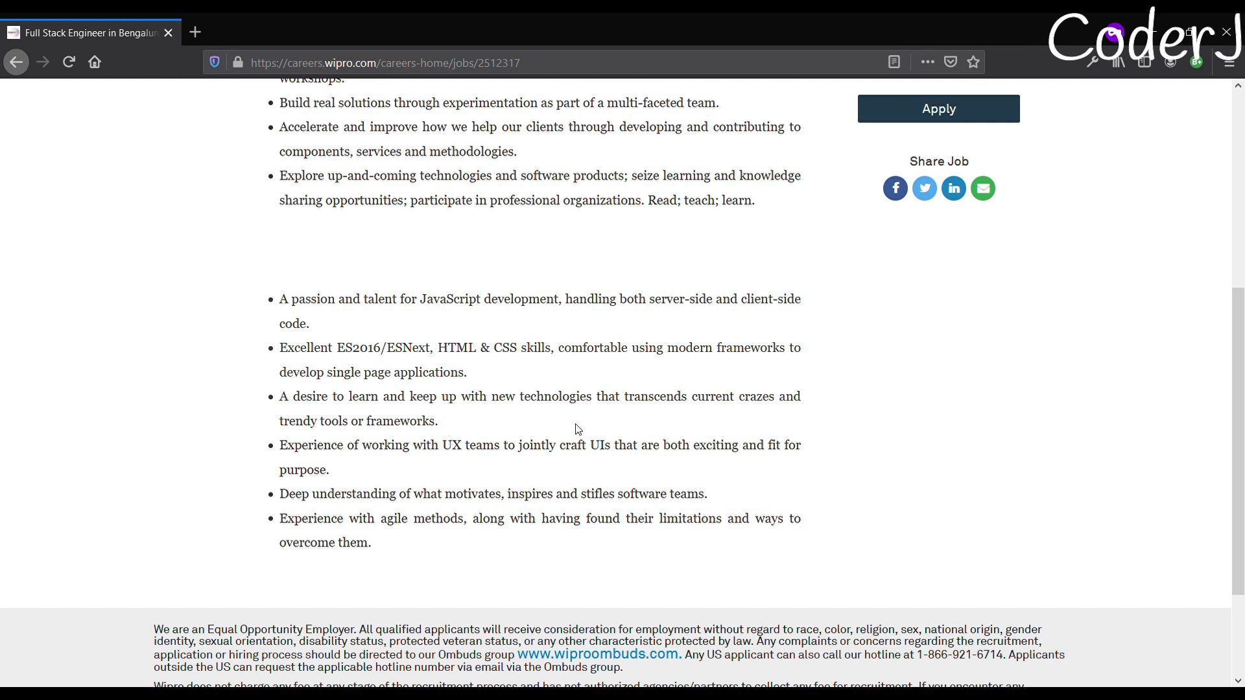
{"action": "scroll", "coordinate": [578, 429], "scroll_direction": "down", "scroll_amount": 1}
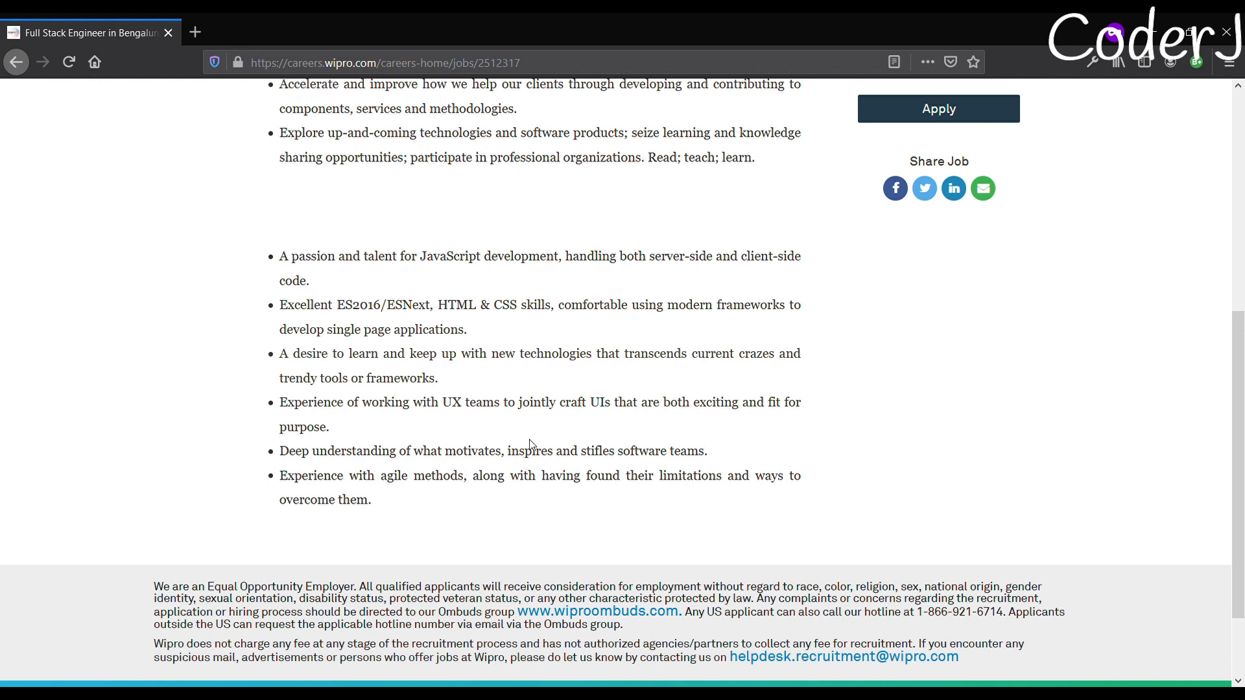
{"action": "scroll", "coordinate": [494, 446], "scroll_direction": "down", "scroll_amount": 2}
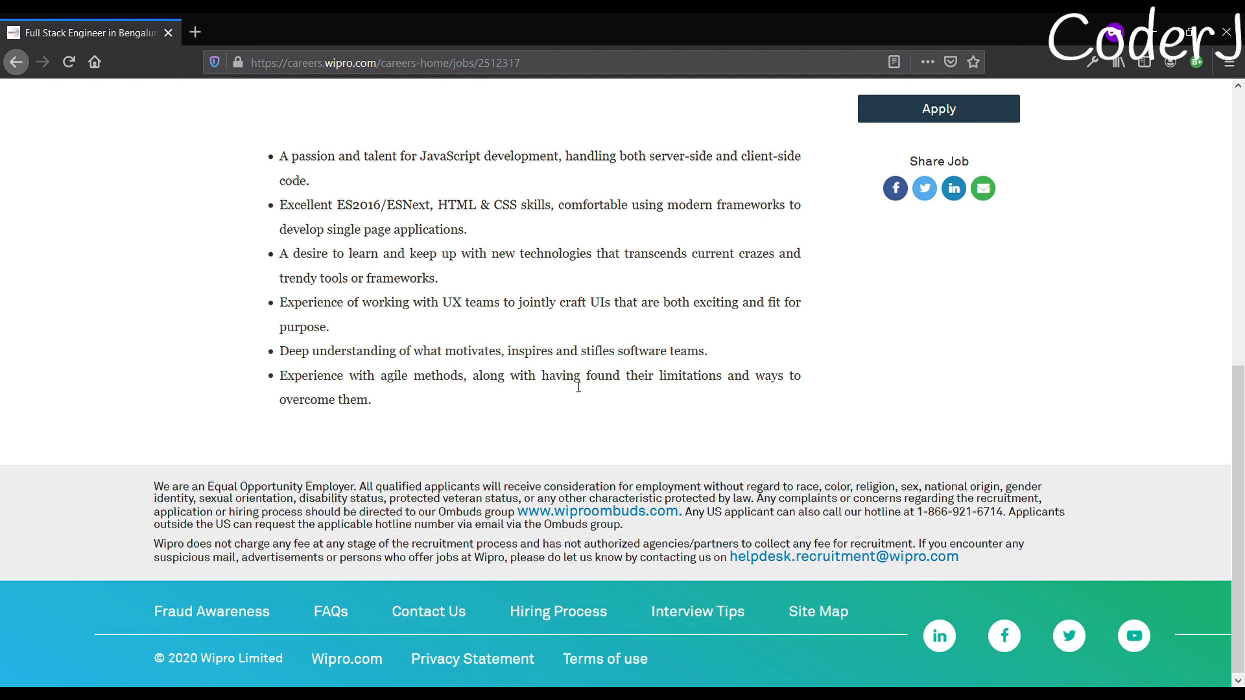
{"action": "scroll", "coordinate": [578, 387], "scroll_direction": "up", "scroll_amount": 1}
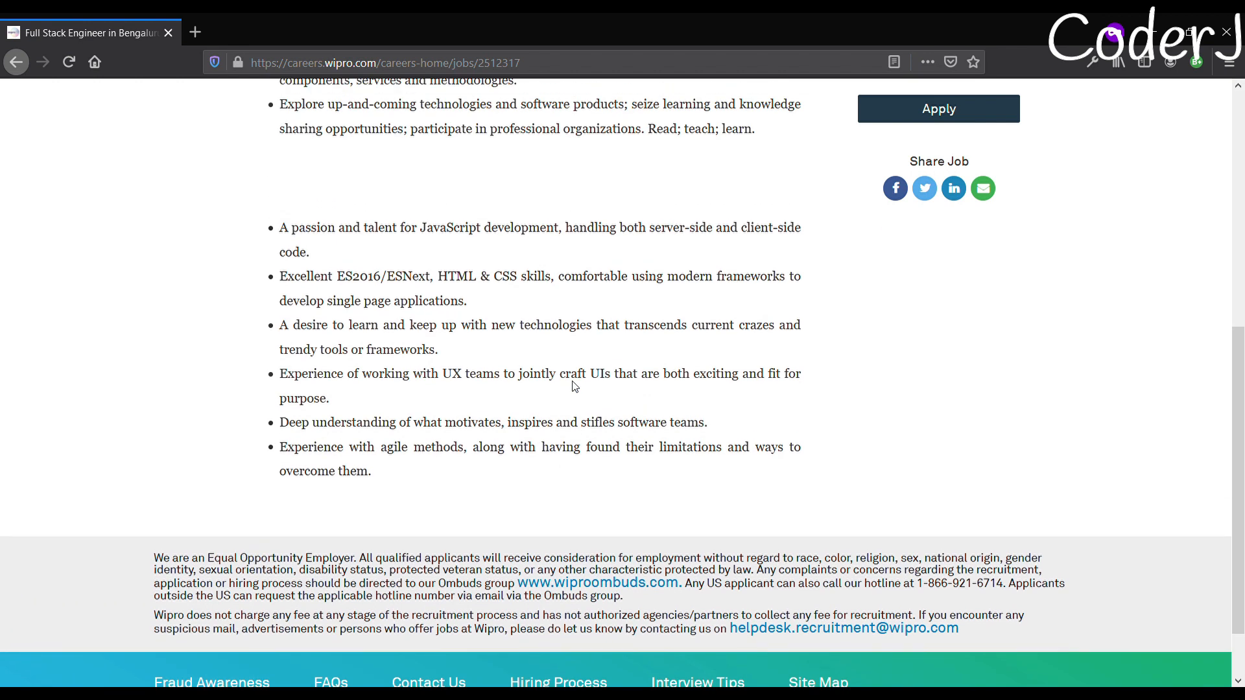
{"action": "scroll", "coordinate": [575, 386], "scroll_direction": "up", "scroll_amount": 6}
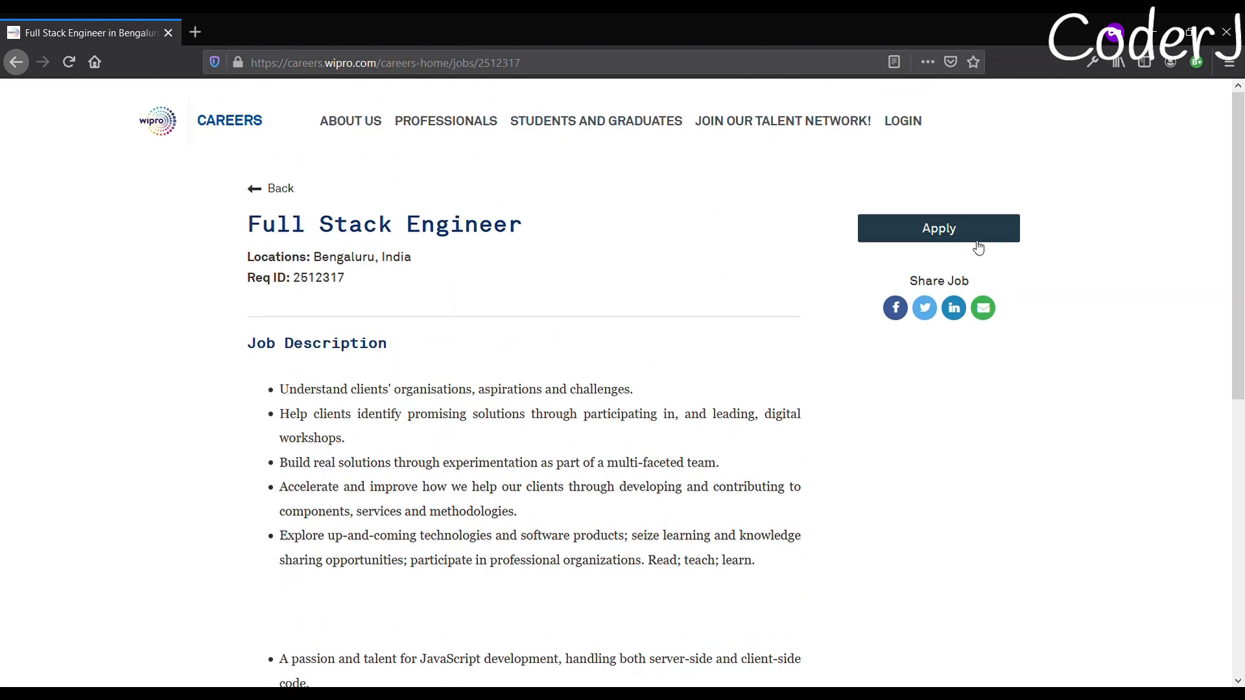
{"action": "left_click", "coordinate": [944, 237]}
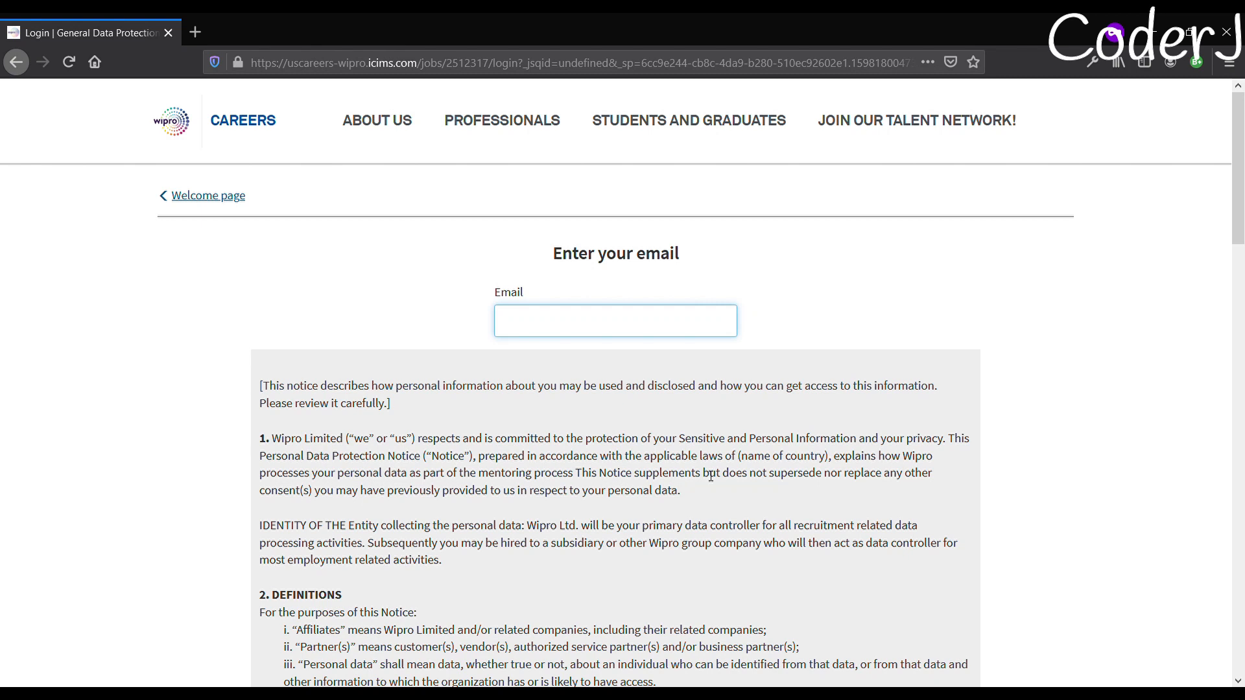
Read the personal data protection notice, including the data processed, the processing purposes and the recipients of personal data
{"action": "scroll", "coordinate": [711, 476], "scroll_direction": "down", "scroll_amount": 7}
{"action": "scroll", "coordinate": [706, 476], "scroll_direction": "down", "scroll_amount": 1}
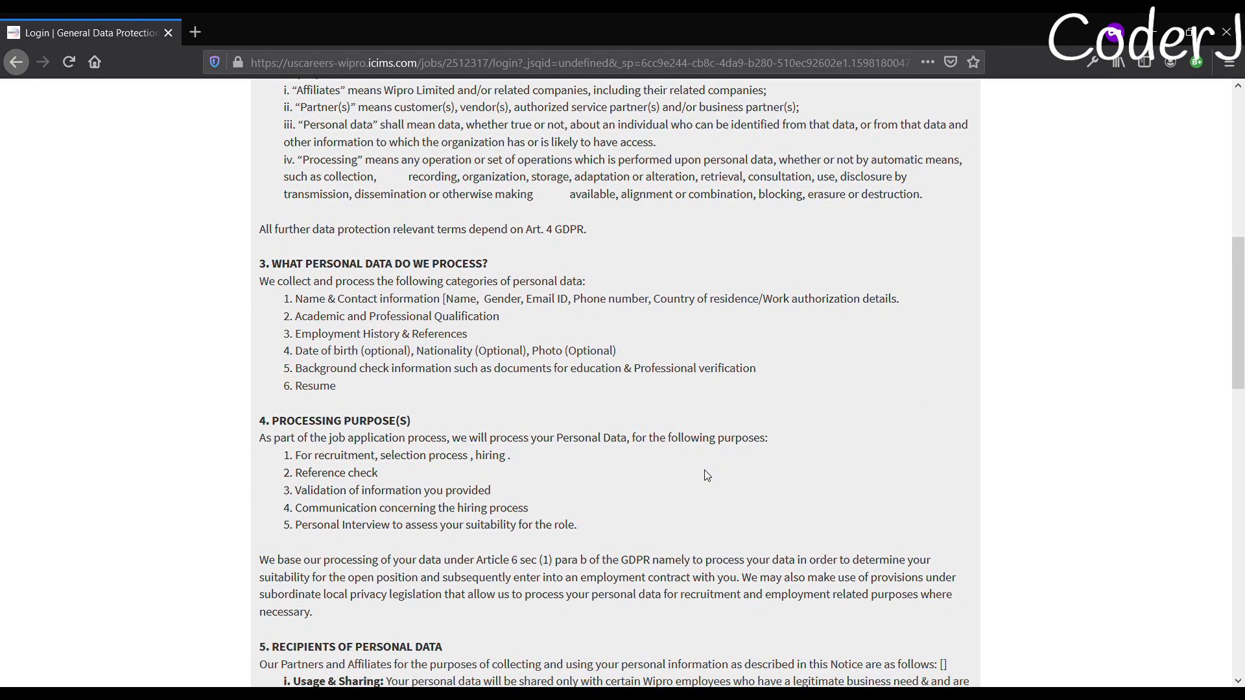
{"action": "scroll", "coordinate": [707, 477], "scroll_direction": "down", "scroll_amount": 5}
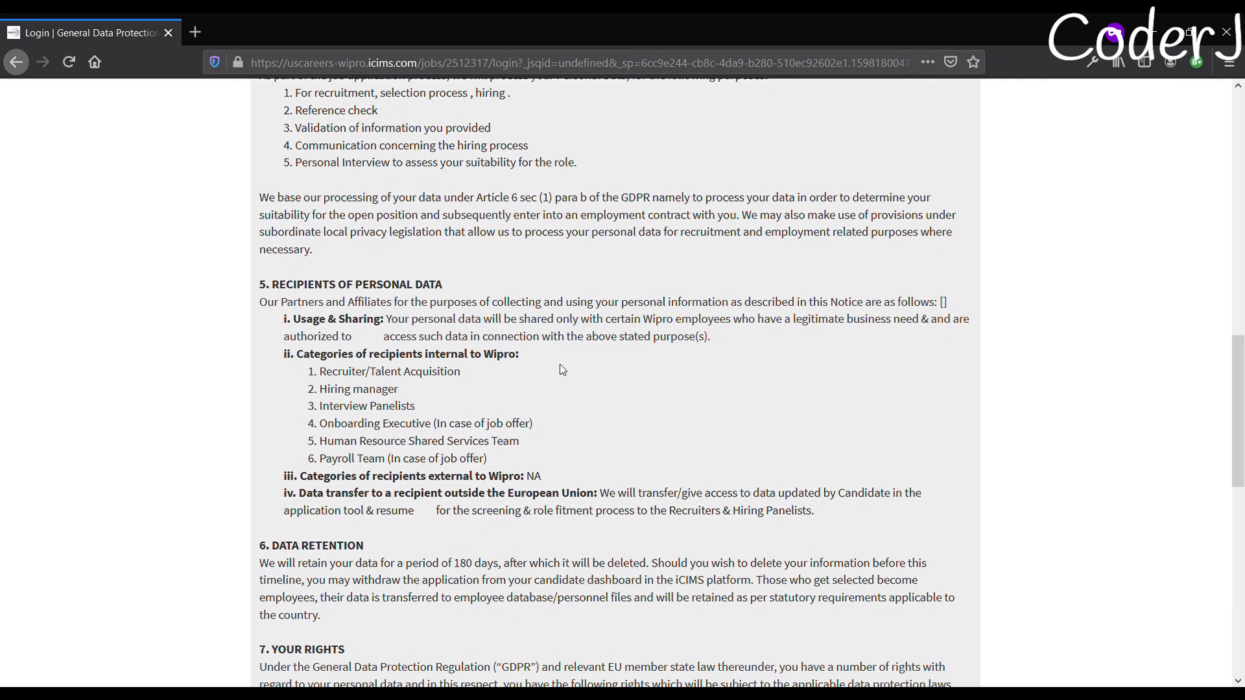
{"action": "scroll", "coordinate": [562, 370], "scroll_direction": "up", "scroll_amount": 4}
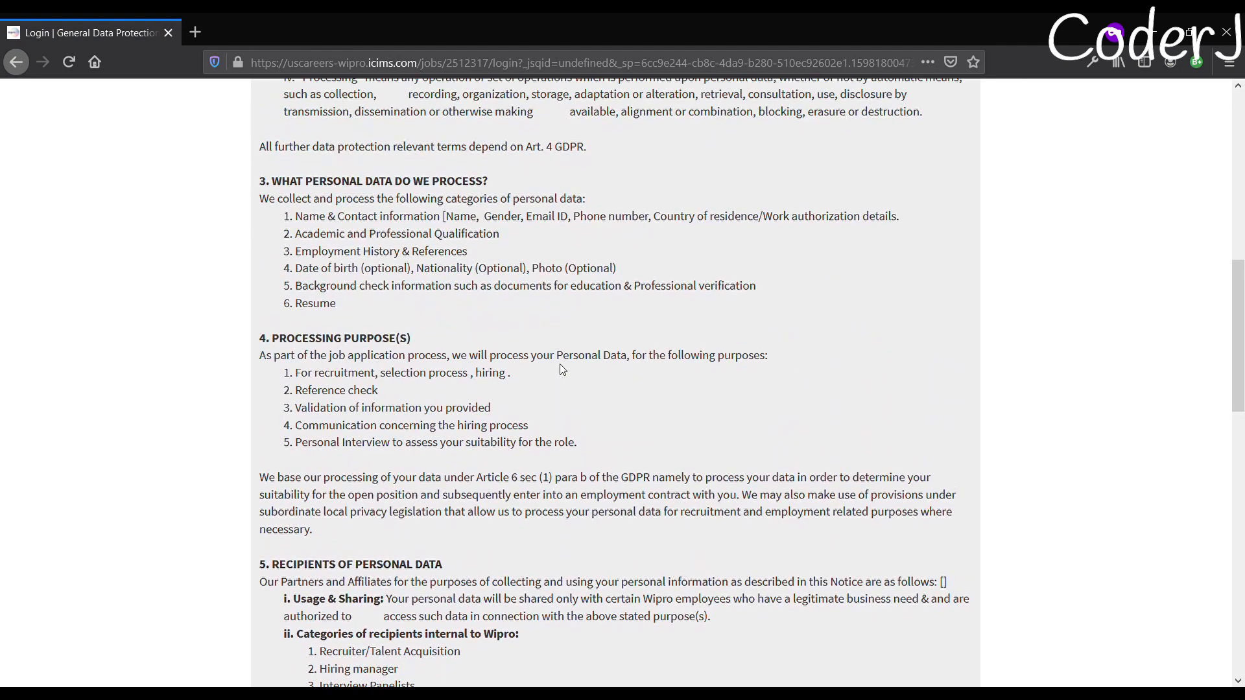
{"action": "scroll", "coordinate": [562, 370], "scroll_direction": "up", "scroll_amount": 1}
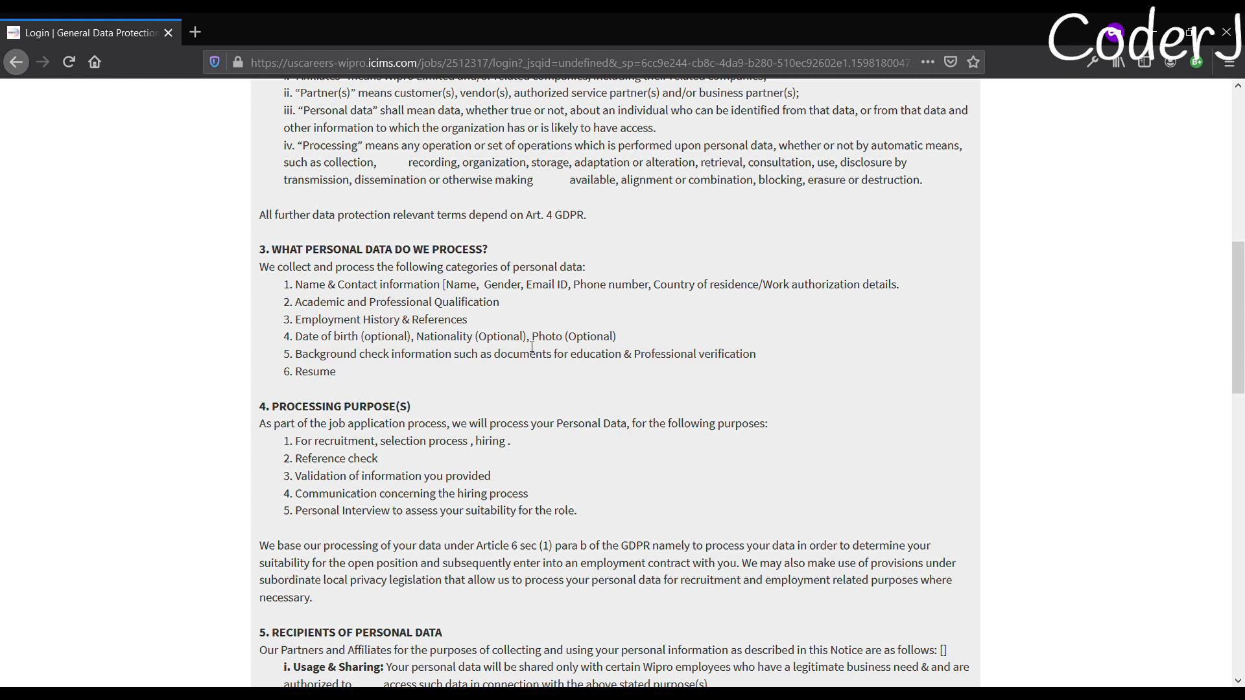
{"action": "scroll", "coordinate": [415, 361], "scroll_direction": "down", "scroll_amount": 2}
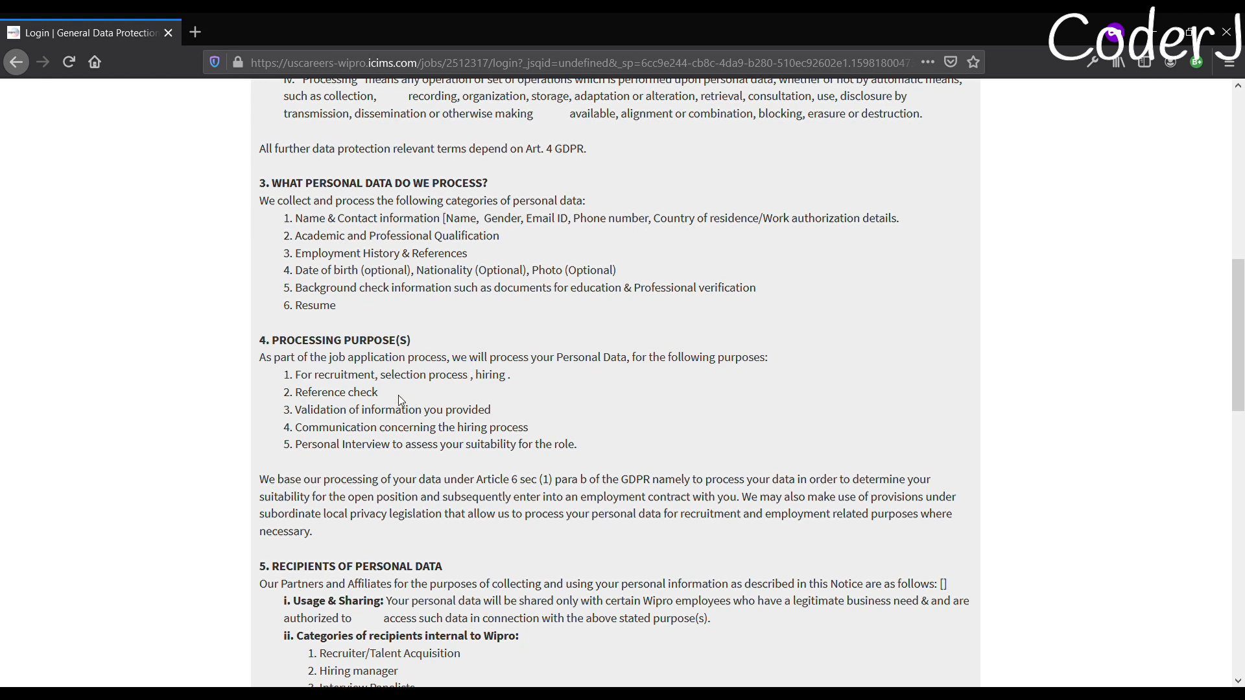
{"action": "scroll", "coordinate": [480, 431], "scroll_direction": "down", "scroll_amount": 1}
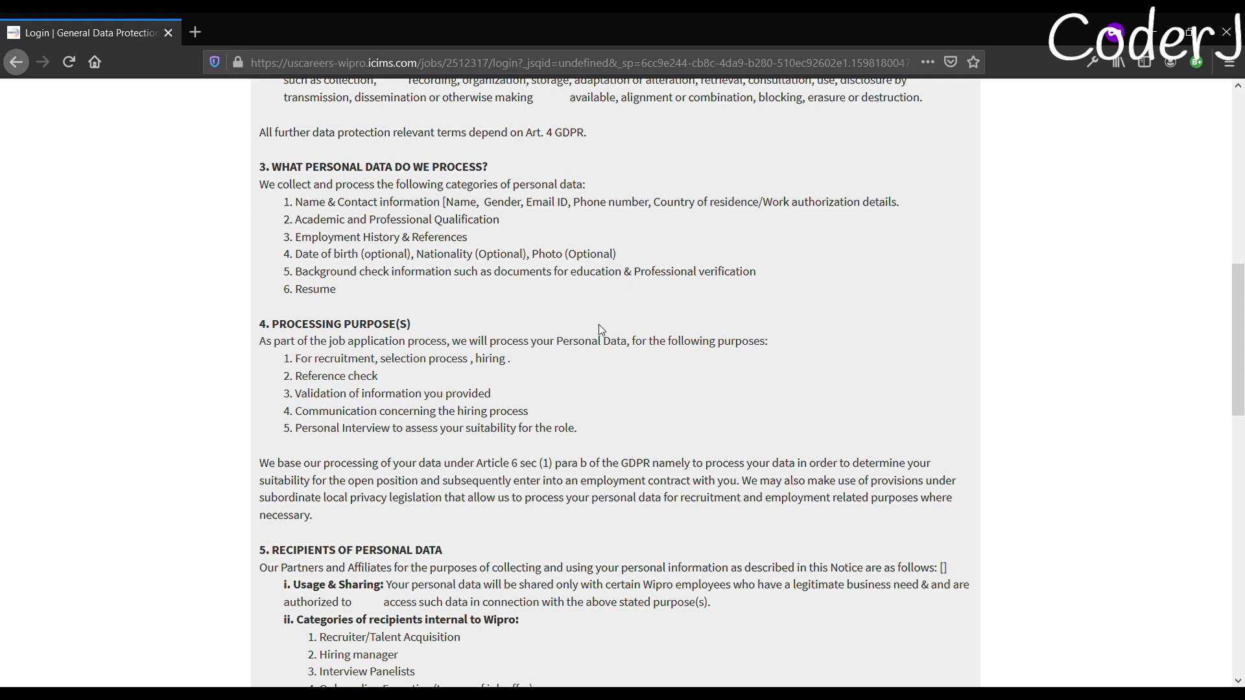
{"action": "scroll", "coordinate": [598, 324], "scroll_direction": "up", "scroll_amount": 10}
Complete the email entry page with its data protection notice and continue to the candidate profile form
{"action": "left_click", "coordinate": [541, 335]}
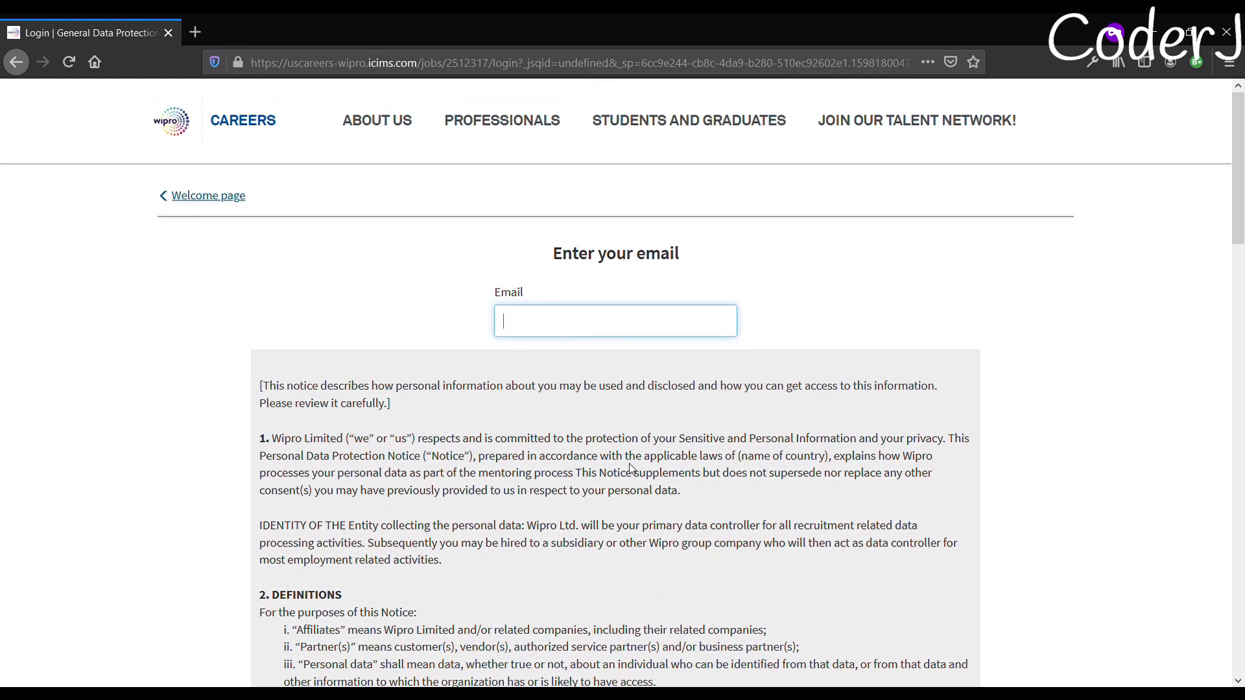
{"action": "scroll", "coordinate": [642, 493], "scroll_direction": "down", "scroll_amount": 12}
{"action": "scroll", "coordinate": [997, 462], "scroll_direction": "down", "scroll_amount": 6}
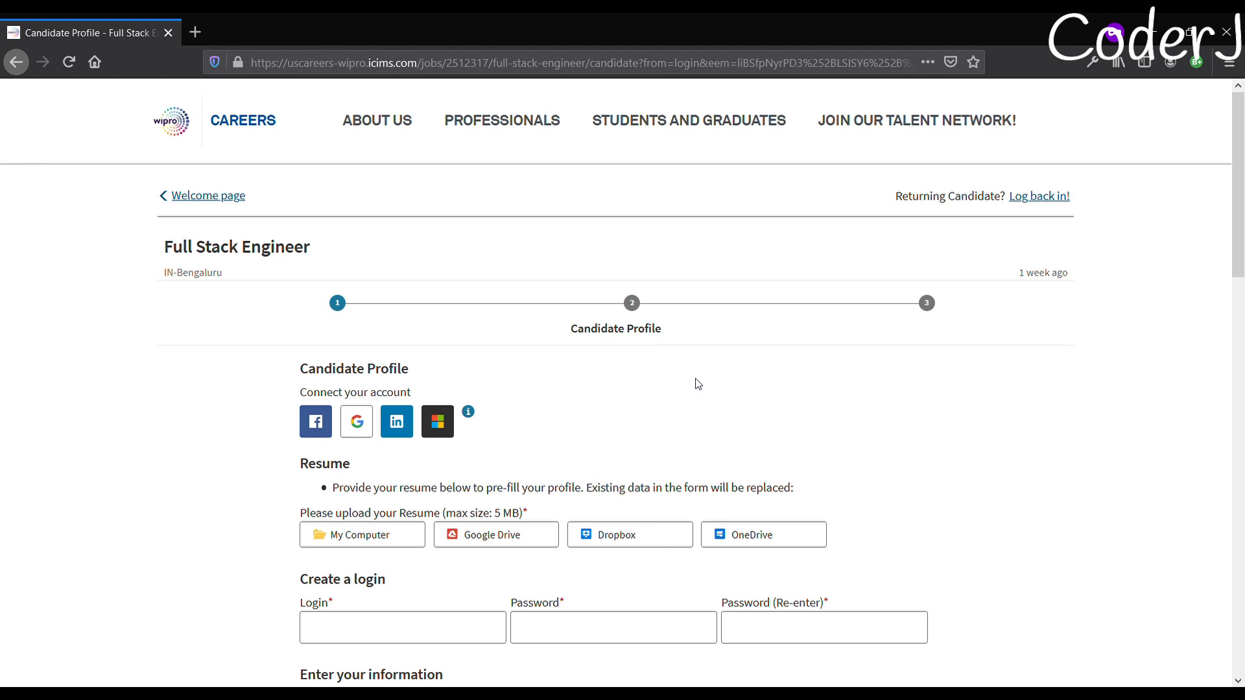
In the candidate profile, answer No to previous employment with Wipro or its subsidiaries and enter N/A for the employee ID
{"action": "scroll", "coordinate": [697, 384], "scroll_direction": "down", "scroll_amount": 1}
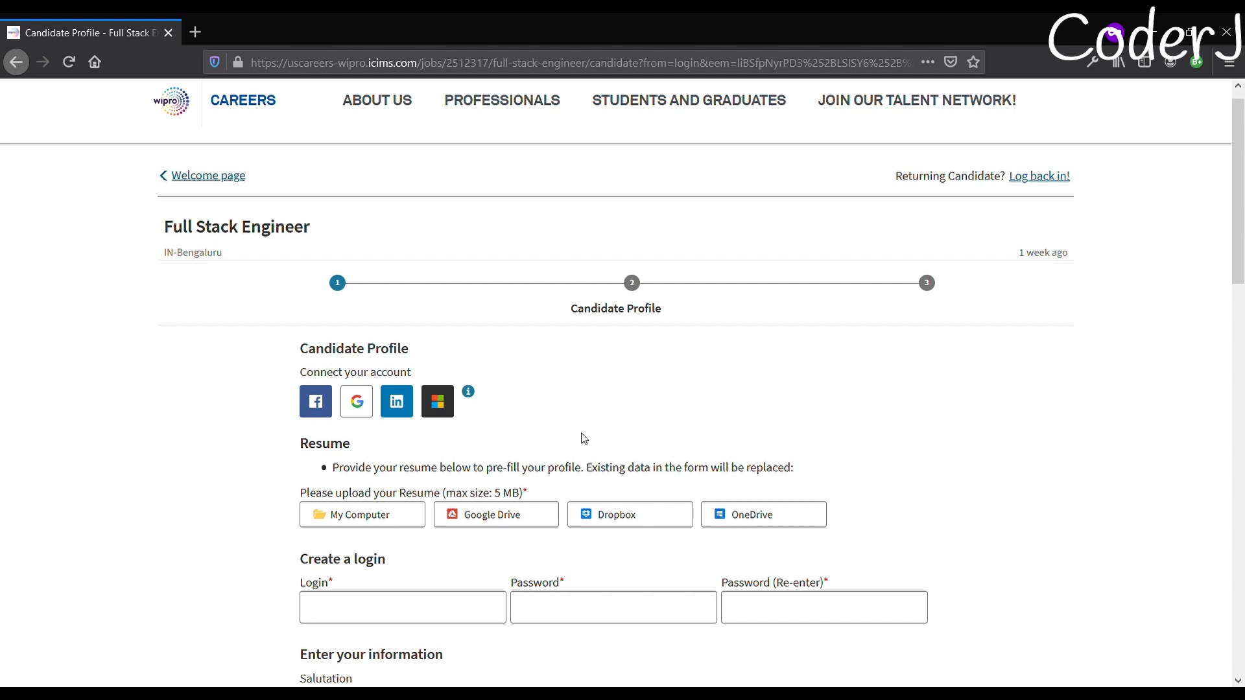
{"action": "scroll", "coordinate": [934, 442], "scroll_direction": "down", "scroll_amount": 2}
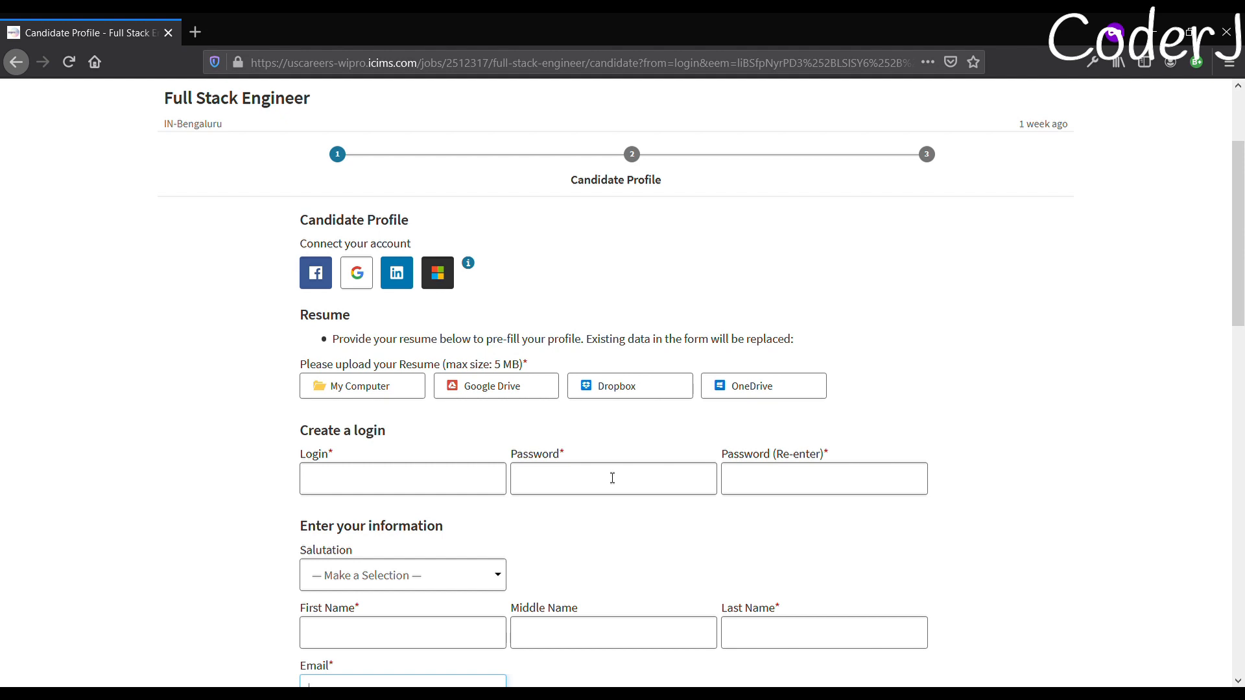
{"action": "scroll", "coordinate": [665, 418], "scroll_direction": "down", "scroll_amount": 5}
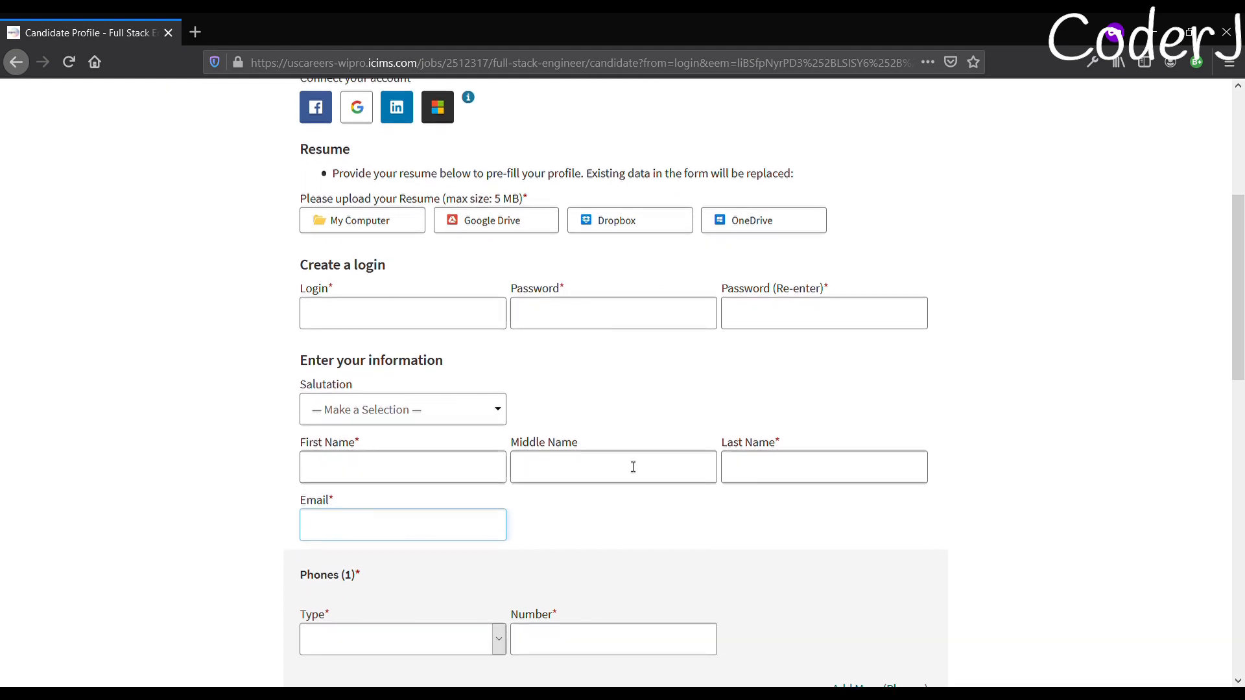
{"action": "scroll", "coordinate": [645, 467], "scroll_direction": "down", "scroll_amount": 6}
{"action": "scroll", "coordinate": [642, 468], "scroll_direction": "down", "scroll_amount": 10}
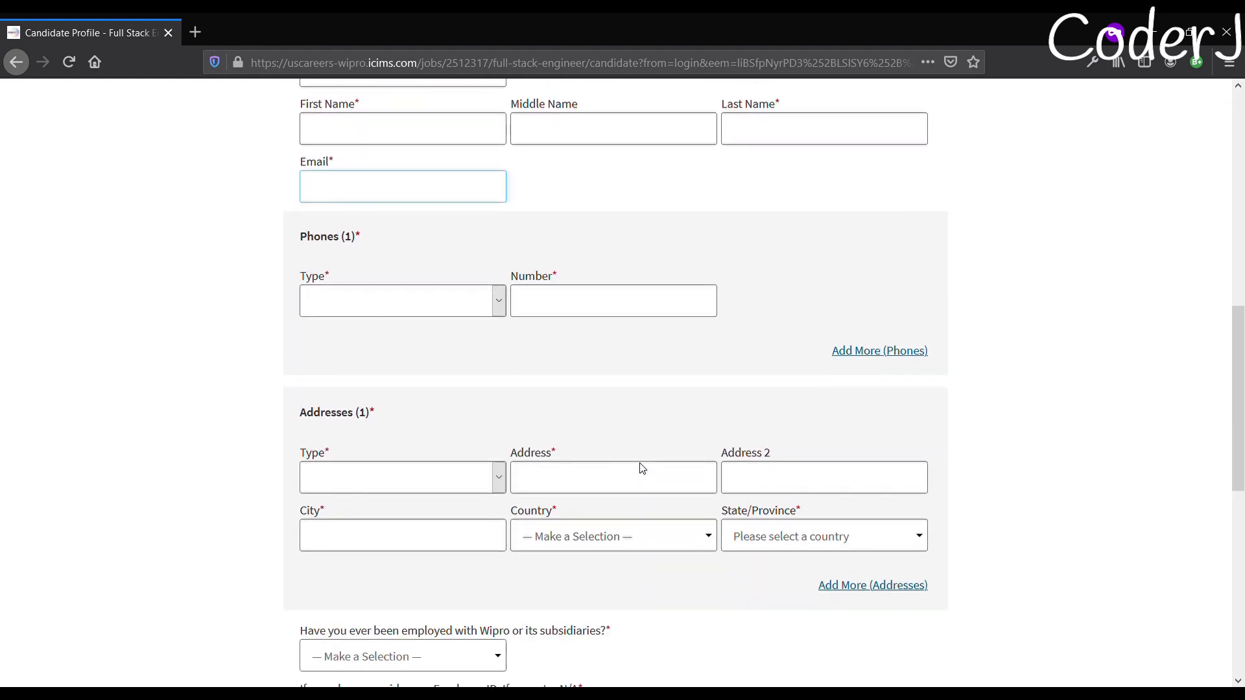
{"action": "scroll", "coordinate": [642, 468], "scroll_direction": "down", "scroll_amount": 4}
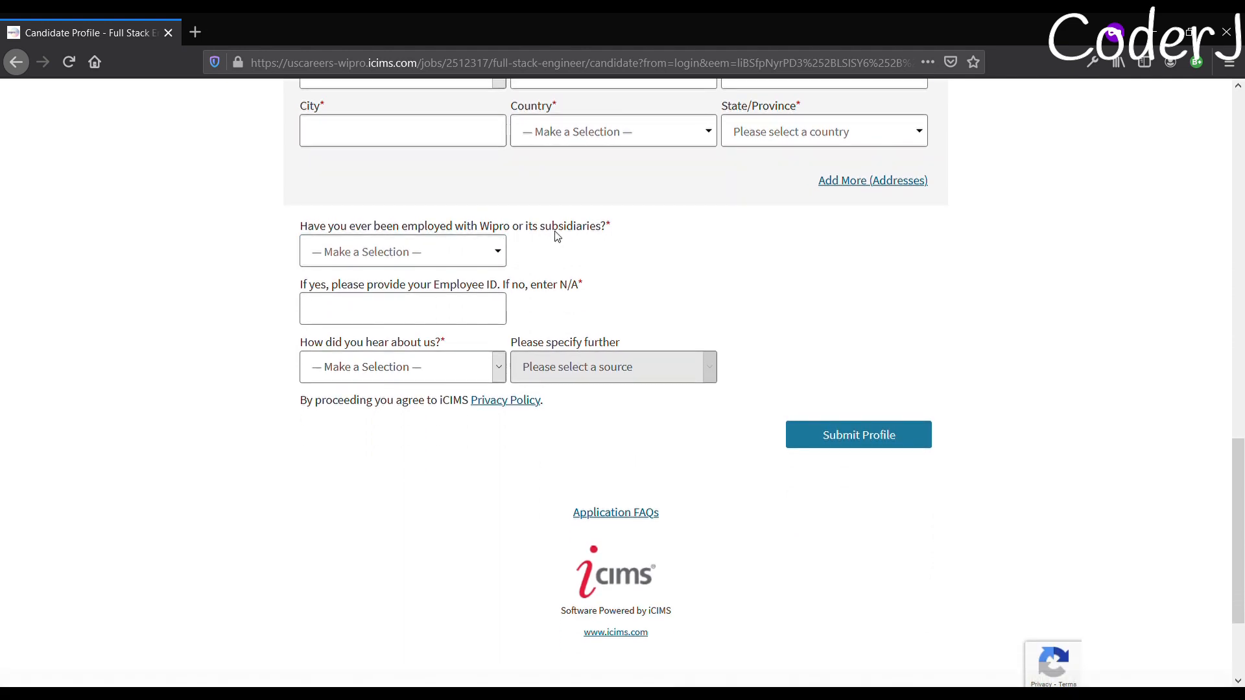
{"action": "left_click", "coordinate": [415, 255]}
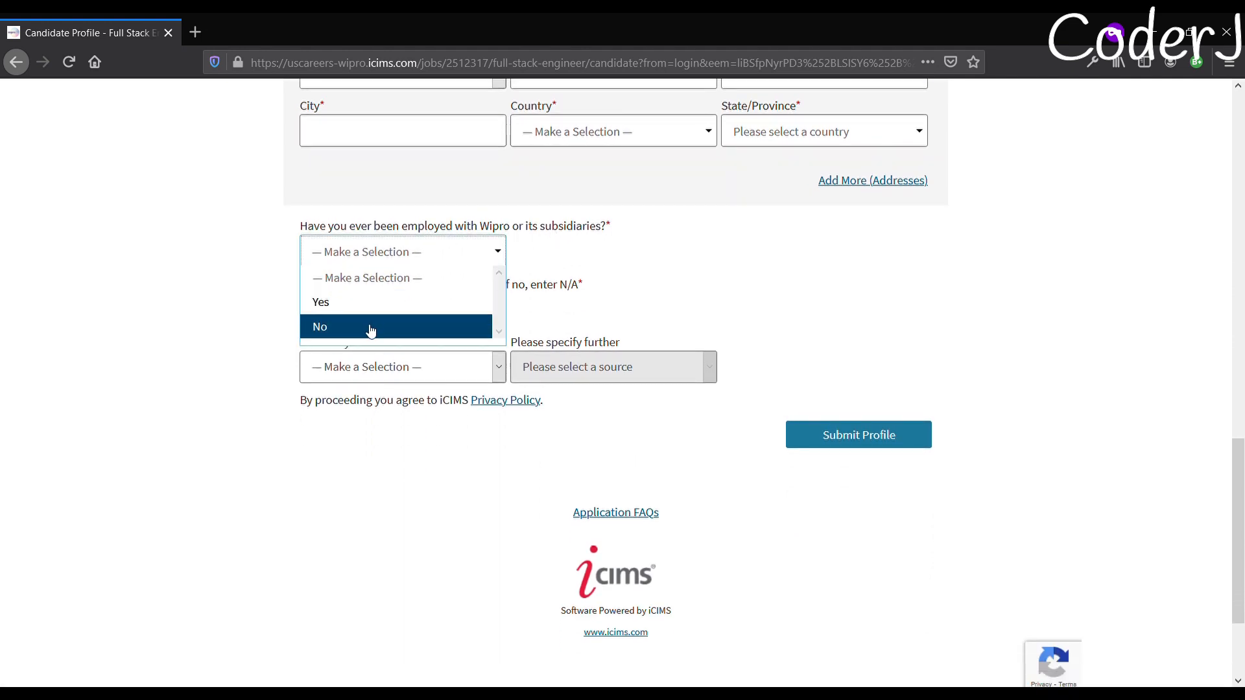
{"action": "left_click", "coordinate": [370, 328]}
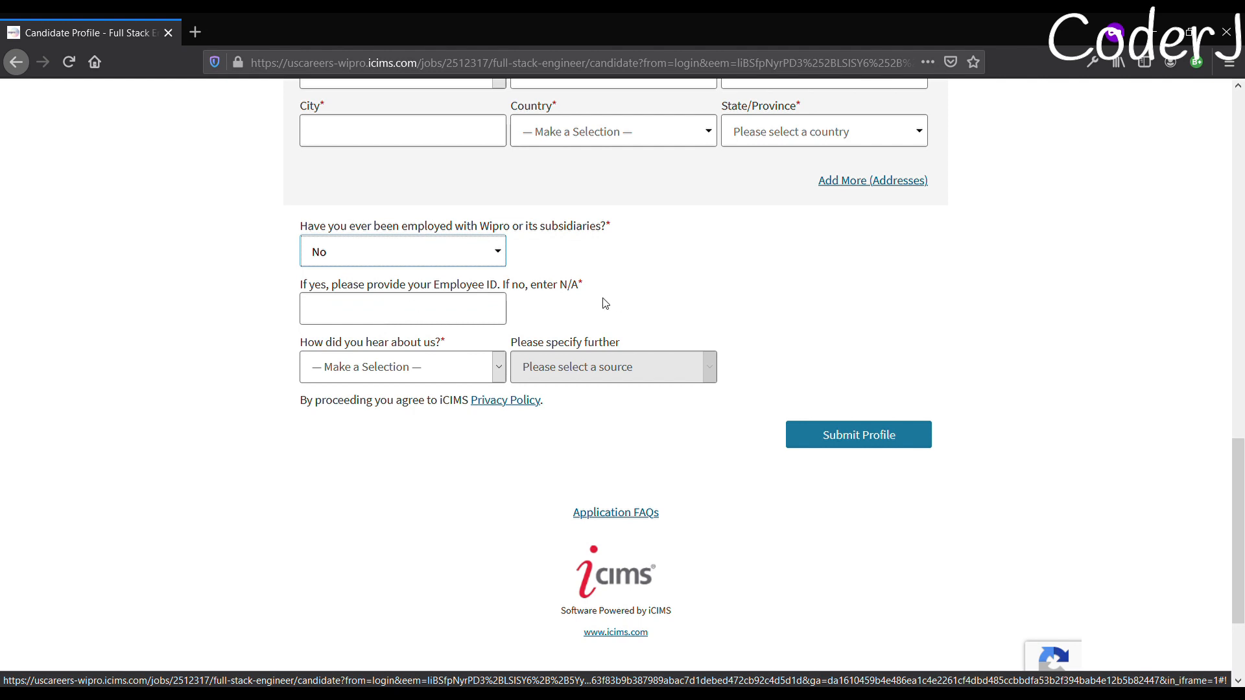
{"action": "left_click", "coordinate": [384, 315]}
{"action": "type", "text": "N/A"}
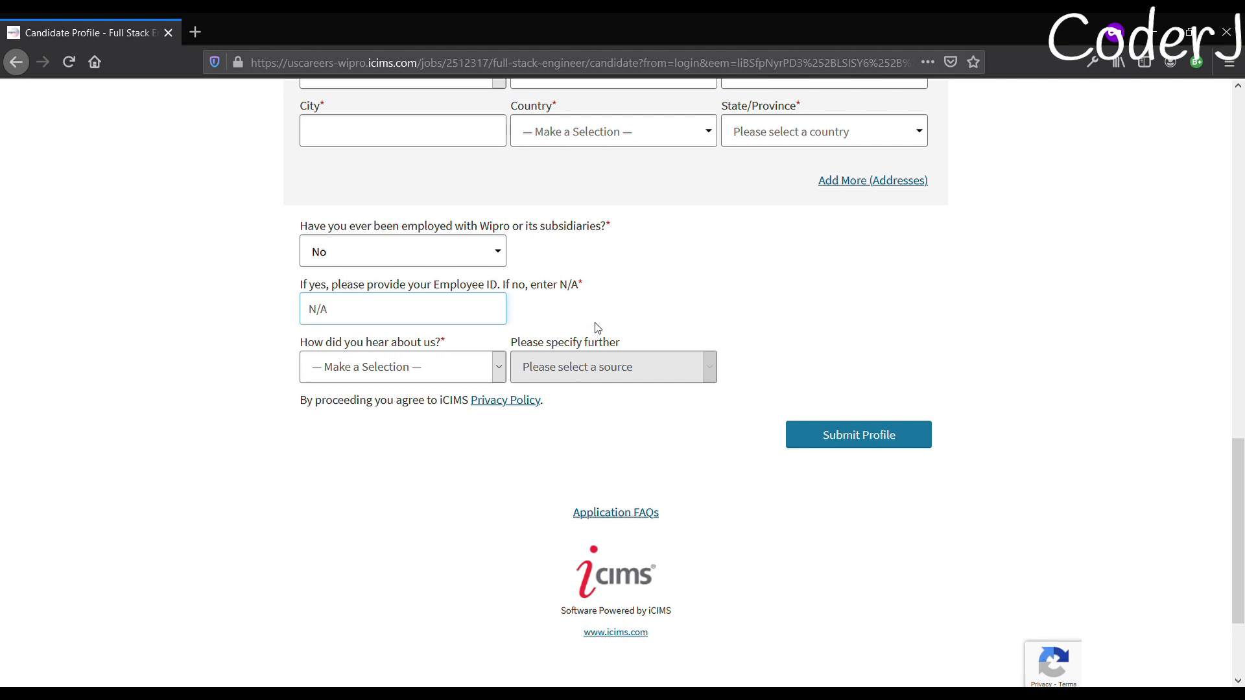
Set how the candidate heard about the company to Social Media, further specified as Google
{"action": "scroll", "coordinate": [597, 328], "scroll_direction": "down", "scroll_amount": 1}
{"action": "left_click", "coordinate": [385, 341]}
{"action": "left_click", "coordinate": [344, 475]}
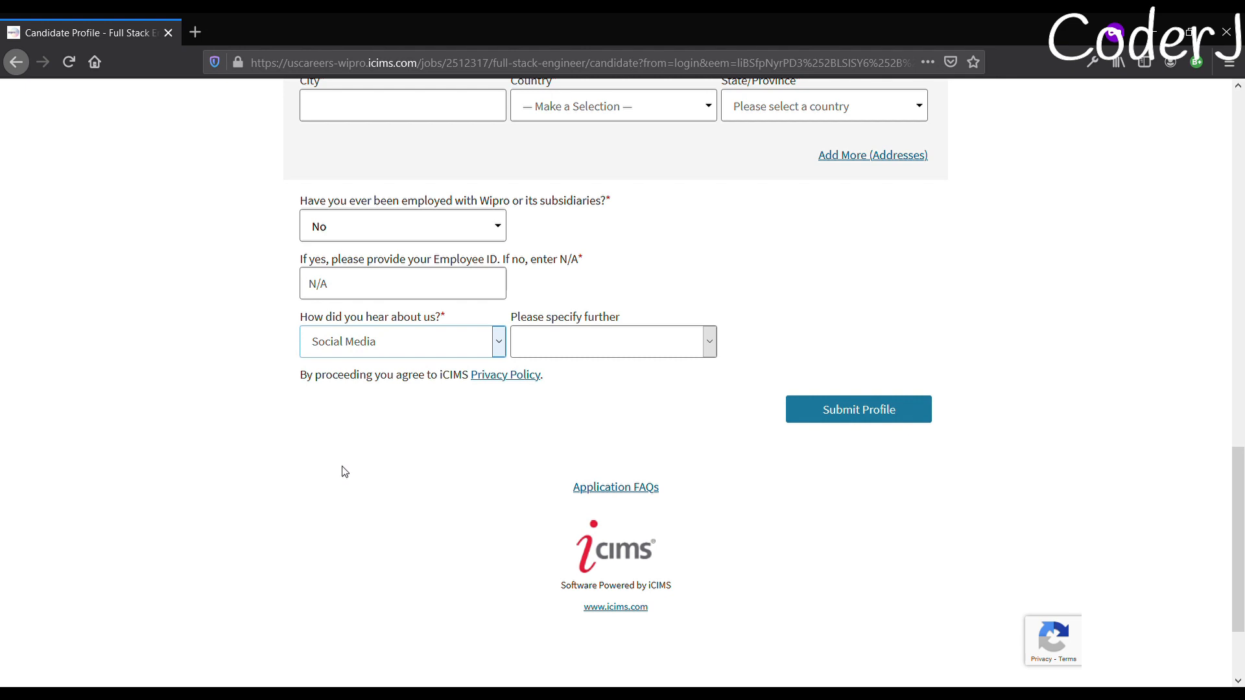
{"action": "left_click", "coordinate": [591, 329]}
{"action": "left_click", "coordinate": [545, 389]}
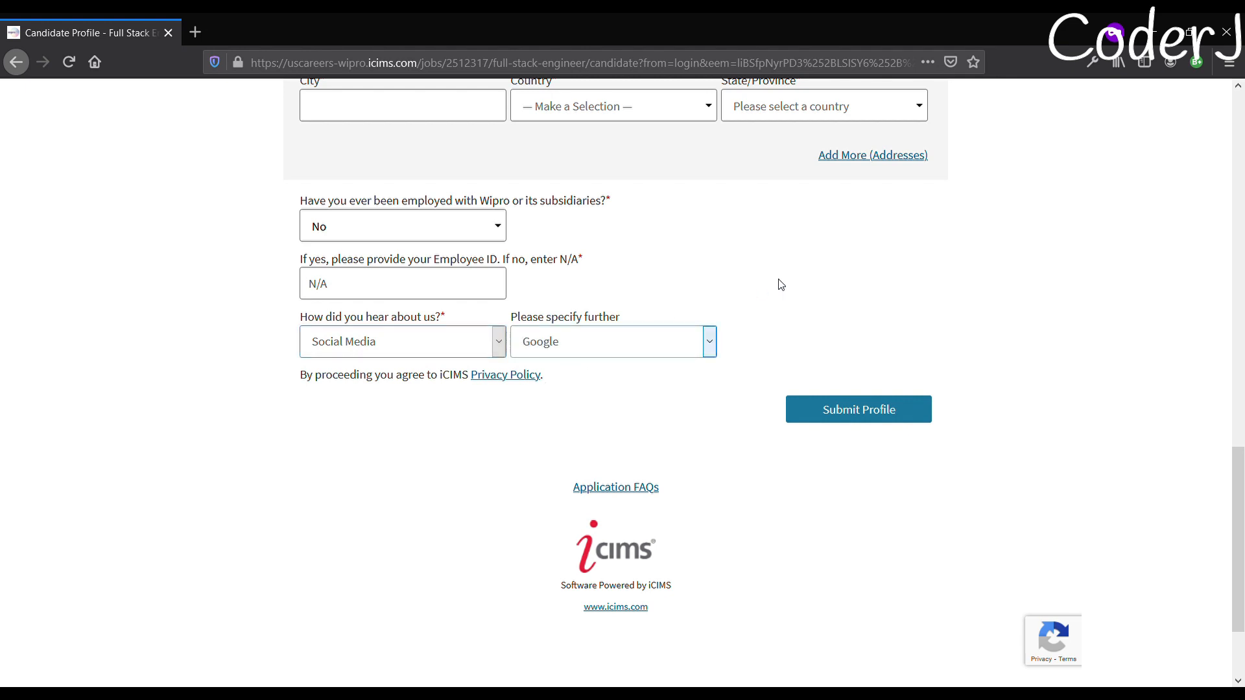
{"action": "scroll", "coordinate": [675, 523], "scroll_direction": "up", "scroll_amount": 1}
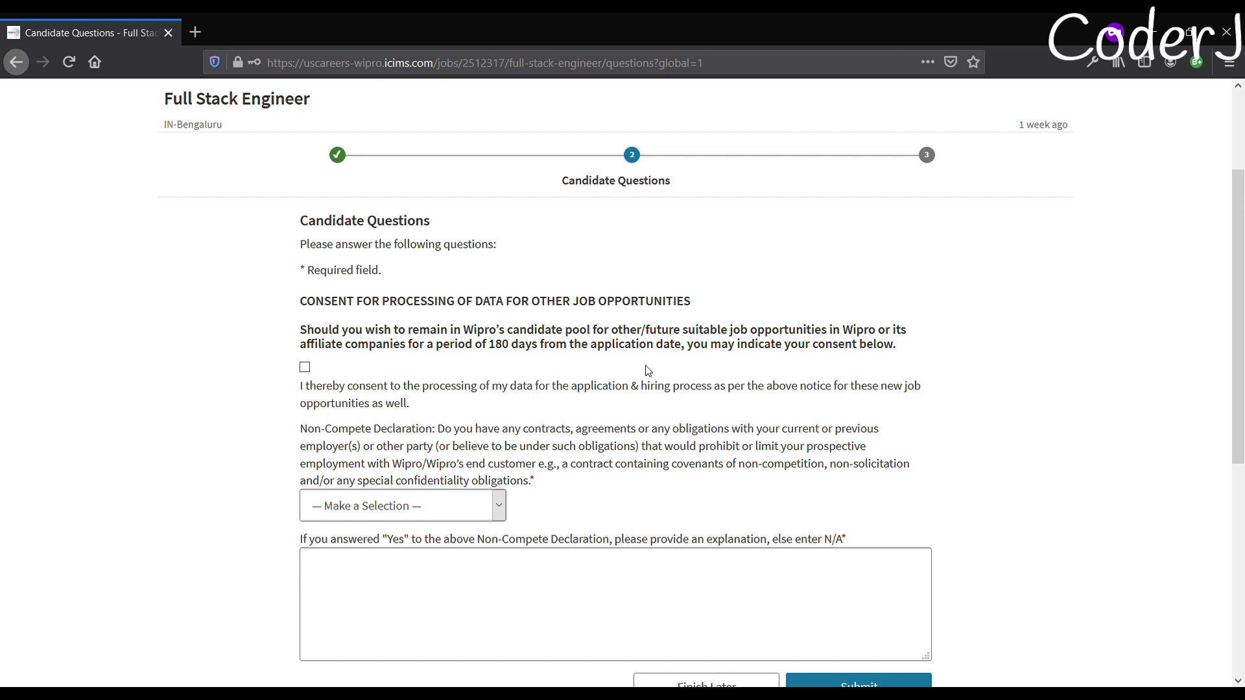
Give consent to the processing of the candidate's data for other job opportunities
{"action": "left_click", "coordinate": [305, 367]}
{"action": "scroll", "coordinate": [647, 428], "scroll_direction": "down", "scroll_amount": 1}
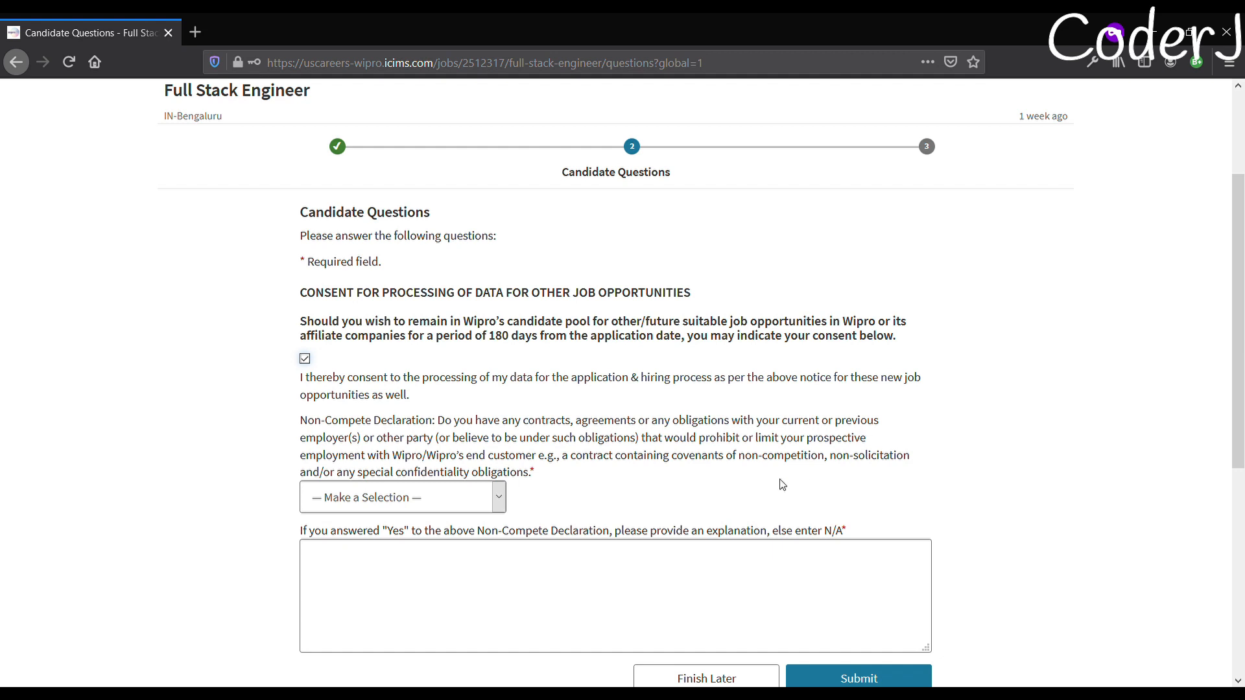
{"action": "scroll", "coordinate": [761, 500], "scroll_direction": "down", "scroll_amount": 1}
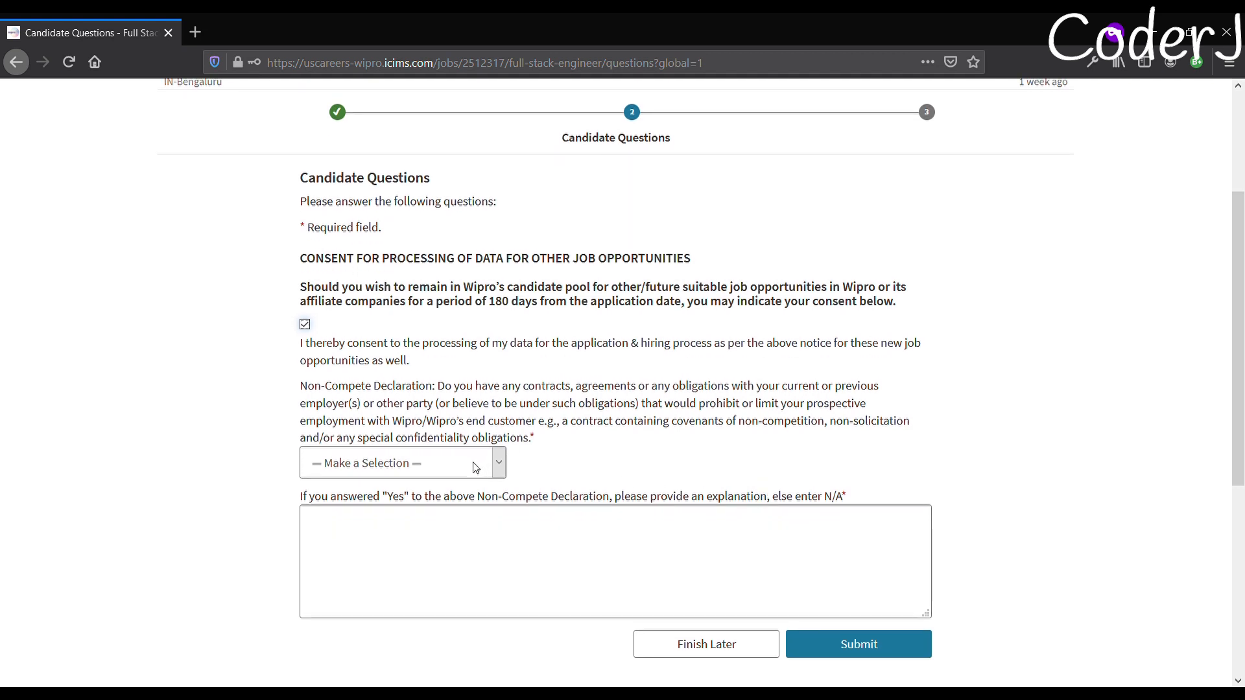
Answer No to the Non-Compete Declaration with N/A as the explanation, and submit the candidate questions
{"action": "left_click", "coordinate": [475, 467]}
{"action": "left_click", "coordinate": [374, 536]}
{"action": "left_click", "coordinate": [378, 533]}
{"action": "type", "text": "/A"}
{"action": "scroll", "coordinate": [758, 458], "scroll_direction": "down", "scroll_amount": 1}
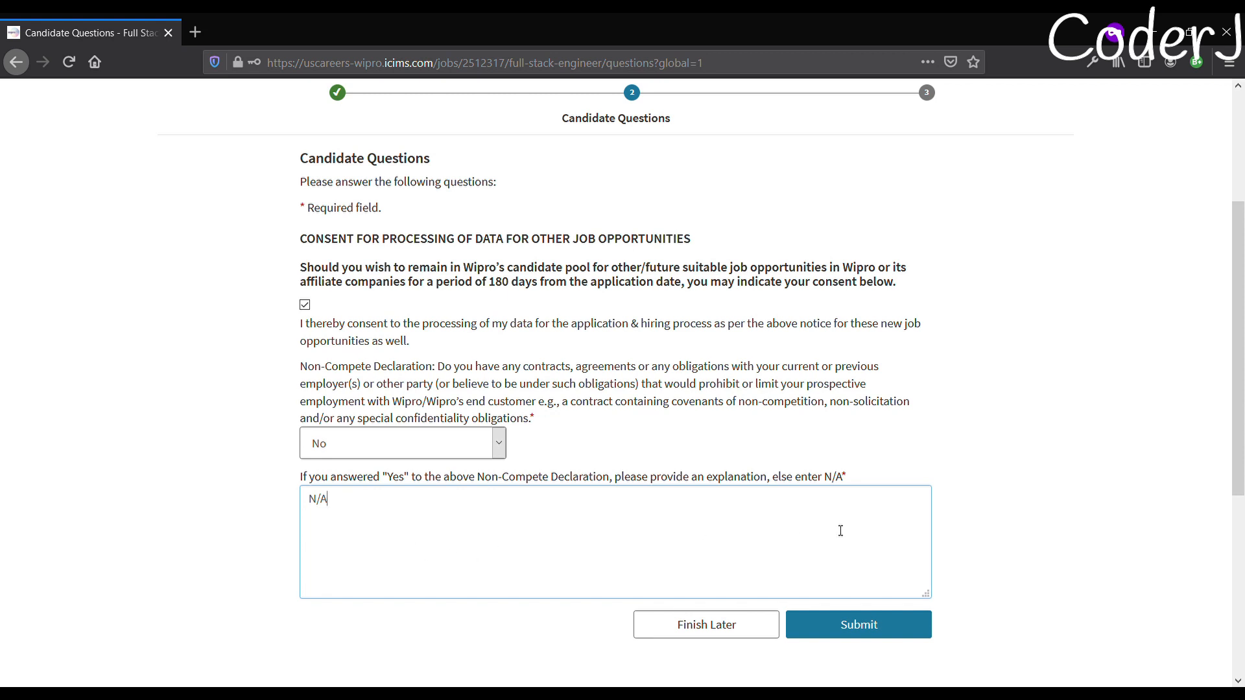
{"action": "left_click", "coordinate": [861, 625]}
In the voluntary diversity information, set the race to Asian (Not Hispanic or Latino) and the gender to Male
{"action": "scroll", "coordinate": [630, 420], "scroll_direction": "up", "scroll_amount": 1}
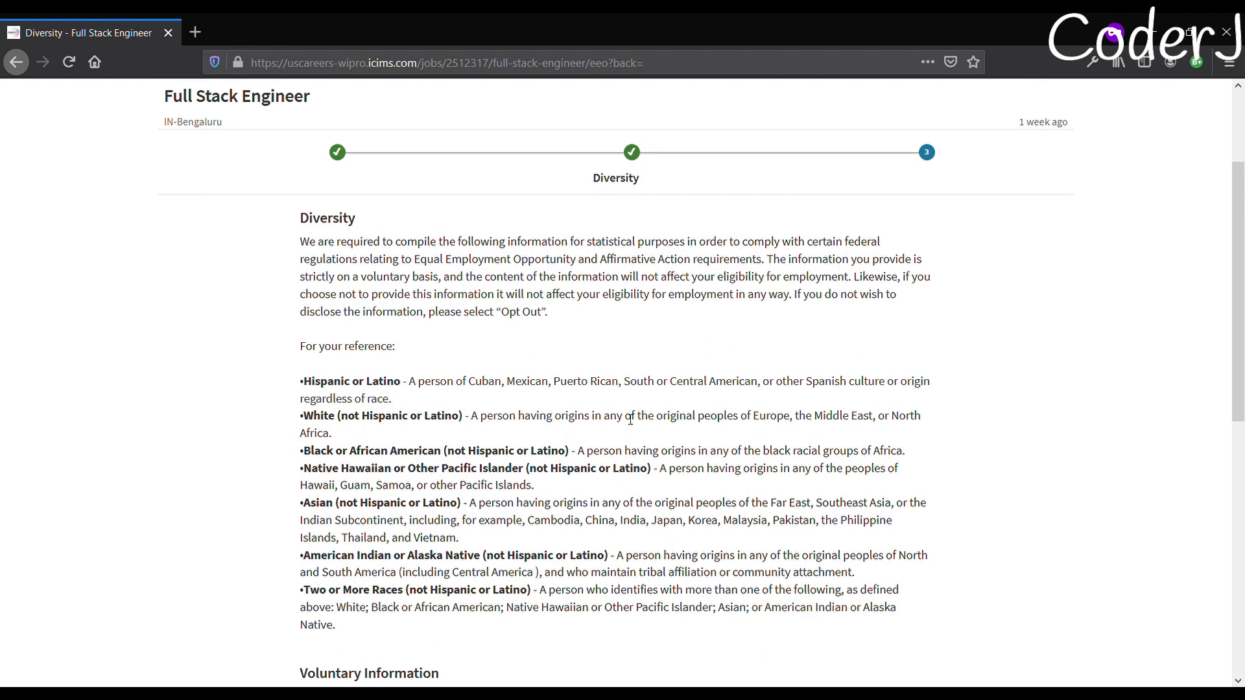
{"action": "scroll", "coordinate": [590, 441], "scroll_direction": "down", "scroll_amount": 4}
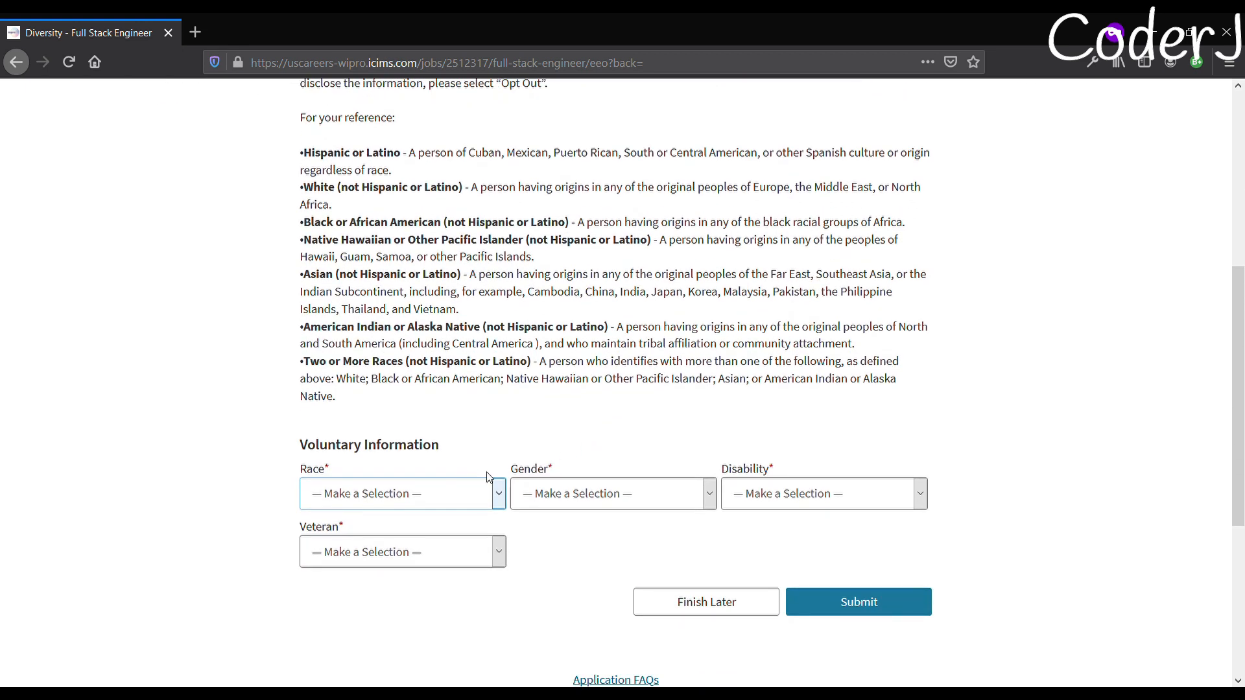
{"action": "left_click", "coordinate": [402, 366]}
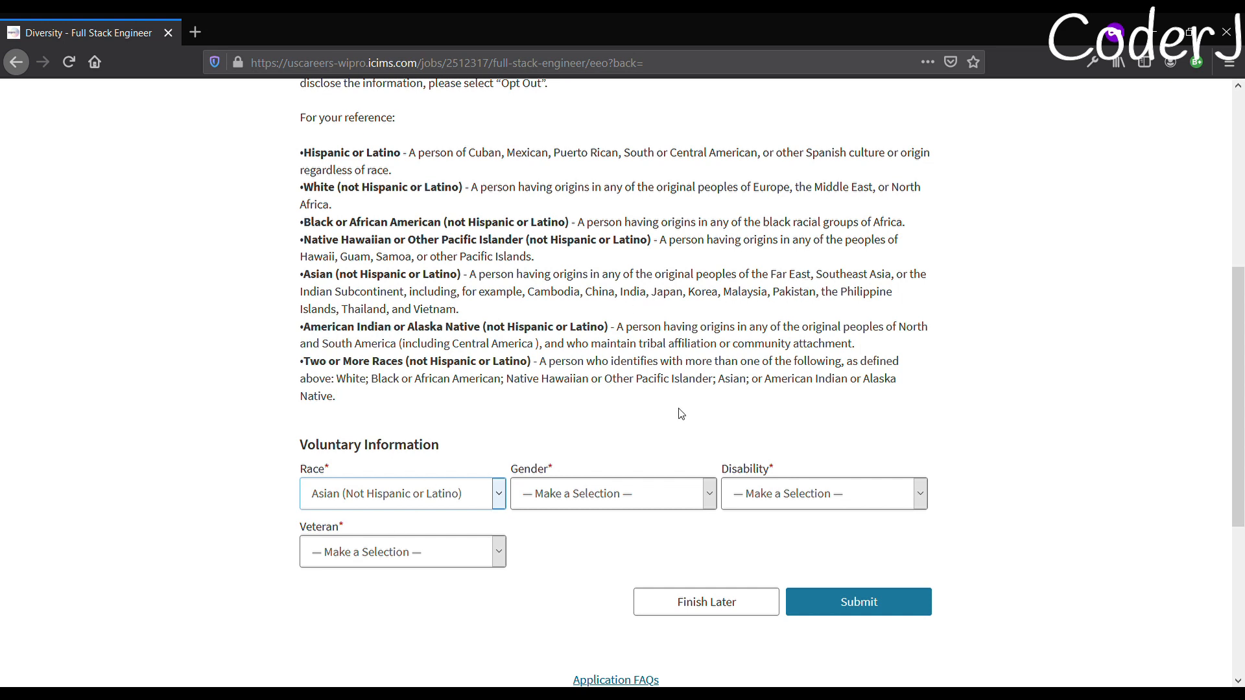
{"action": "scroll", "coordinate": [681, 414], "scroll_direction": "down", "scroll_amount": 1}
{"action": "left_click", "coordinate": [573, 485]}
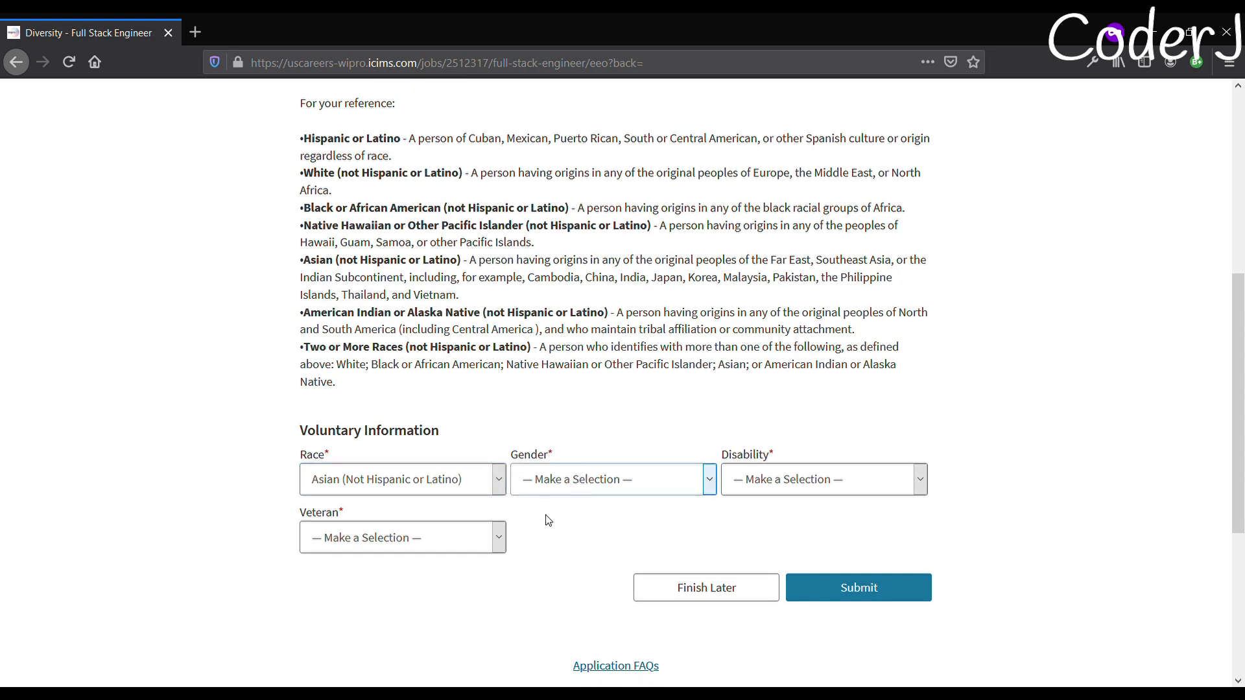
{"action": "key", "text": "m"}
{"action": "key", "text": "Tab"}
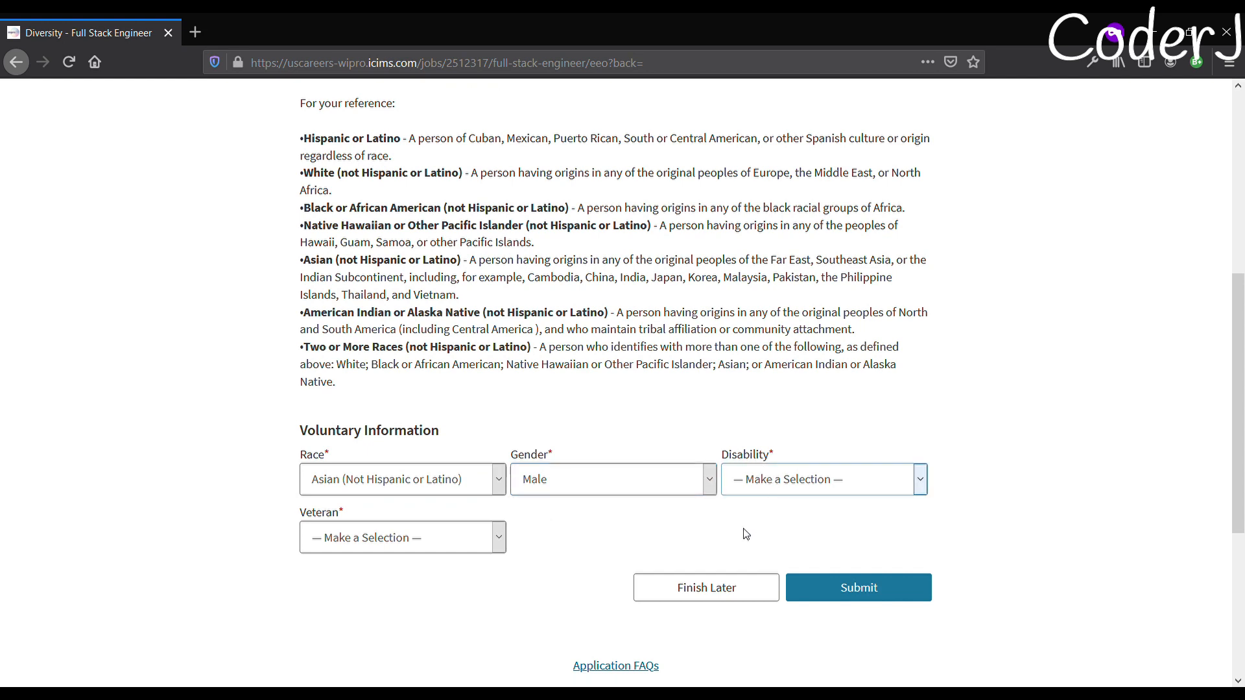
Answer No for both disability and veteran status, and submit the diversity form
{"action": "key", "text": "n"}
{"action": "key", "text": "Tab"}
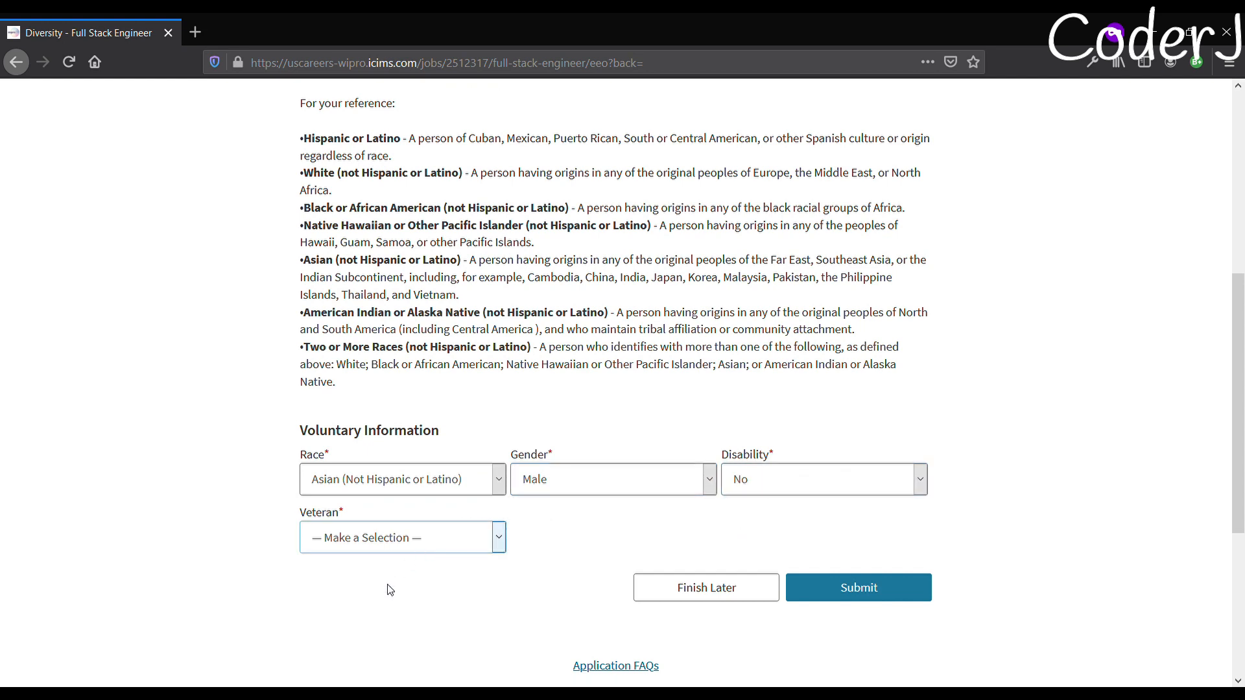
{"action": "key", "text": "n"}
{"action": "left_click", "coordinate": [863, 594]}
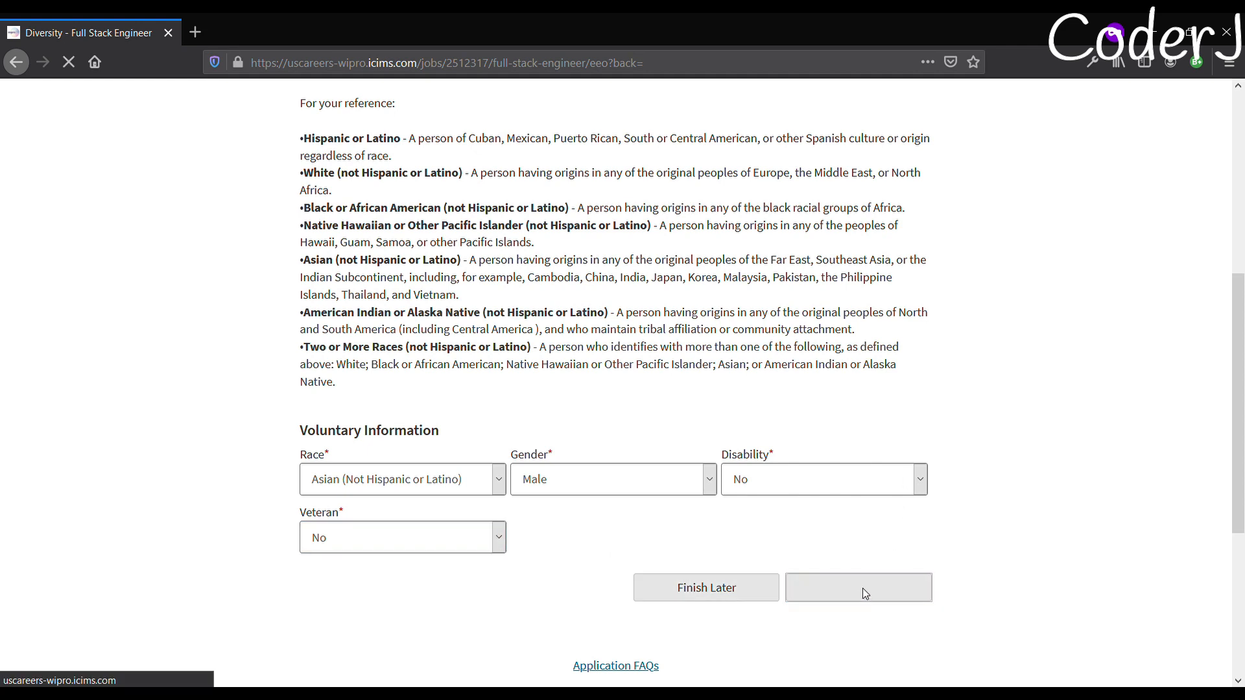